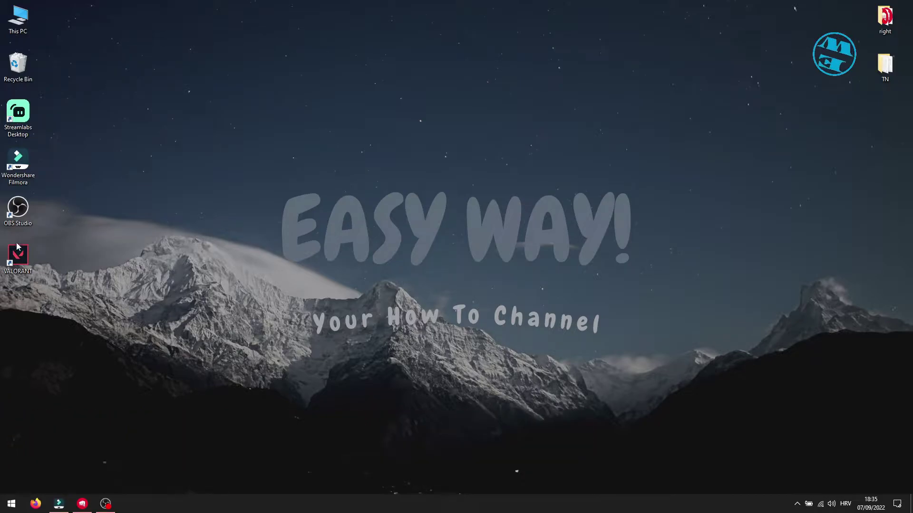
Step: In the VALORANT shortcut's Compatibility properties, tick 'Run this program as an administrator' and apply it
right_click(19, 260)
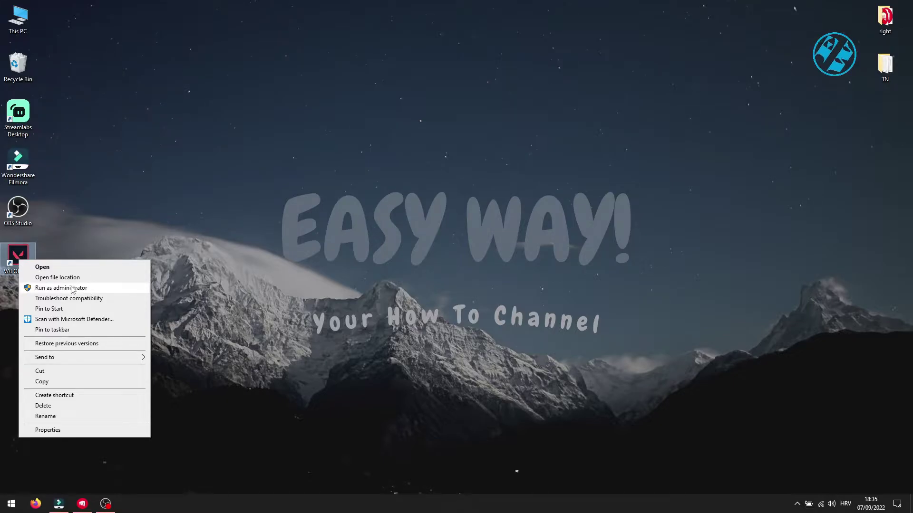
left_click(205, 281)
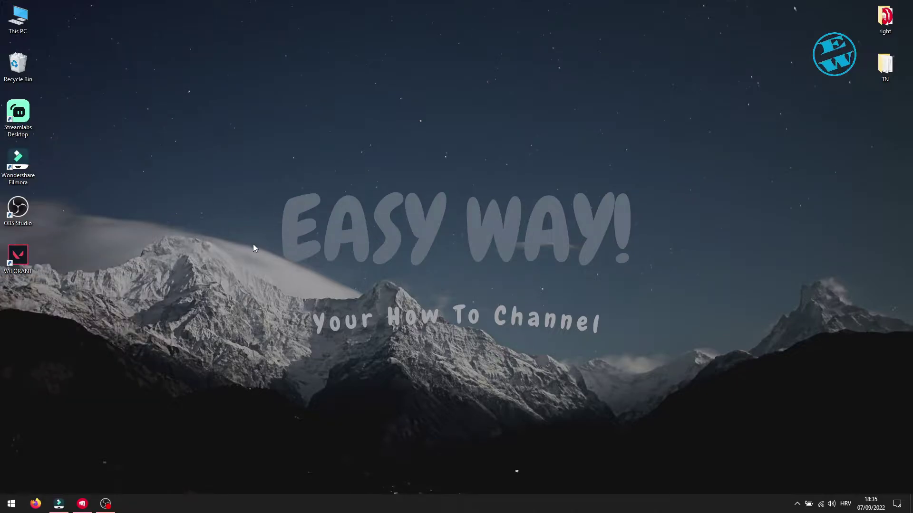
right_click(18, 256)
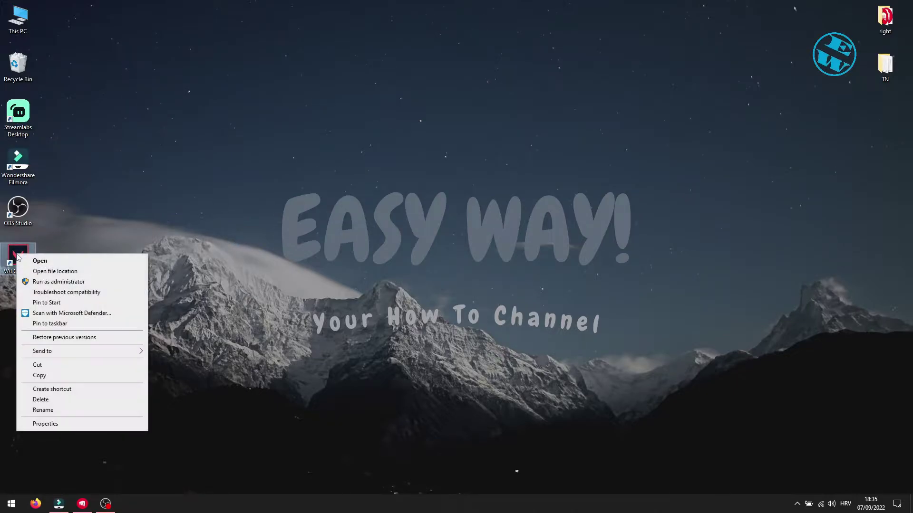
left_click(45, 424)
left_click_drag(92, 183, 326, 152)
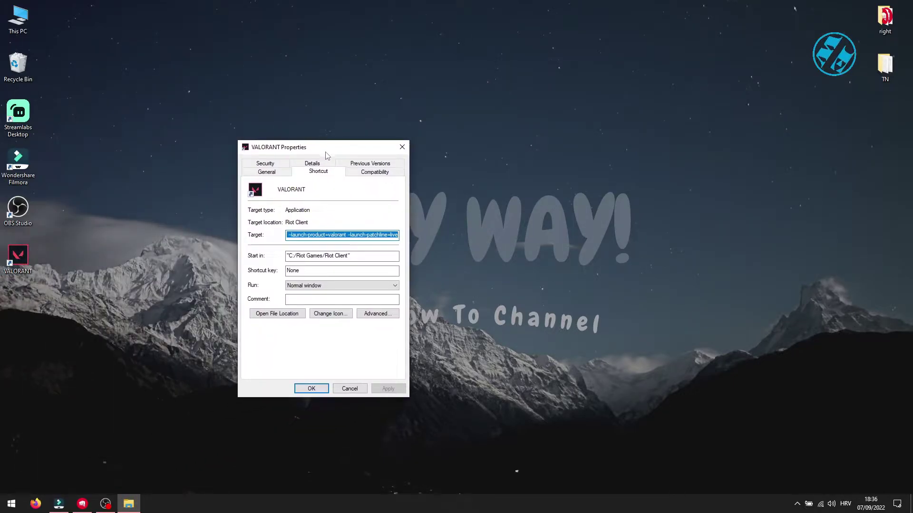
left_click(366, 173)
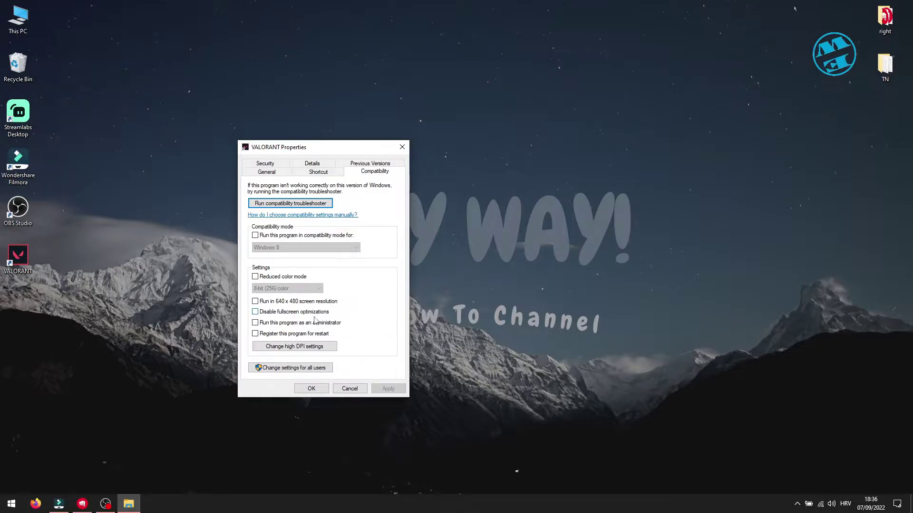
left_click(255, 323)
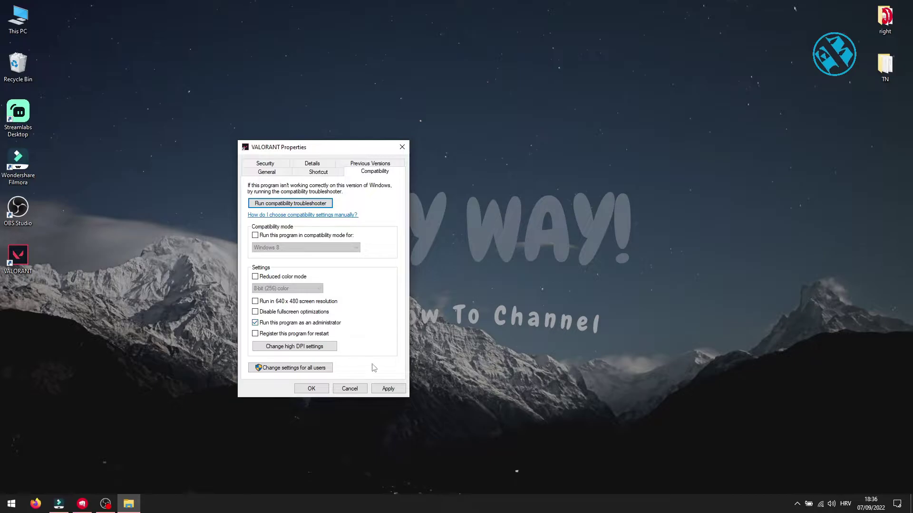
left_click(388, 389)
left_click(311, 389)
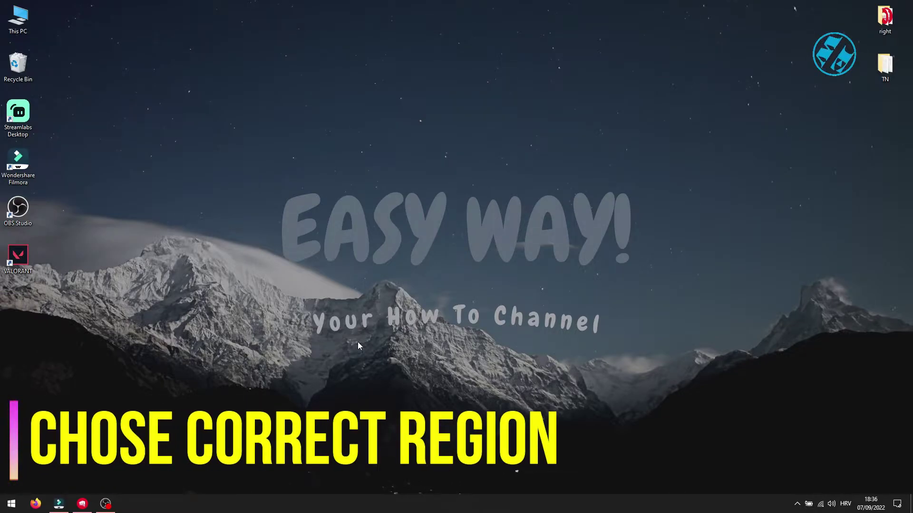
Step: Search for 'region' from the Start quick menu and open Region settings
right_click(6, 506)
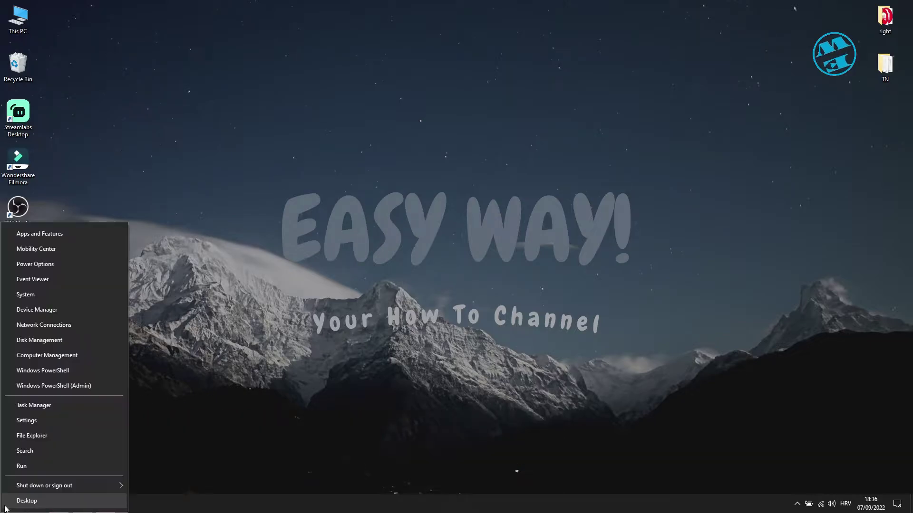
left_click(34, 451)
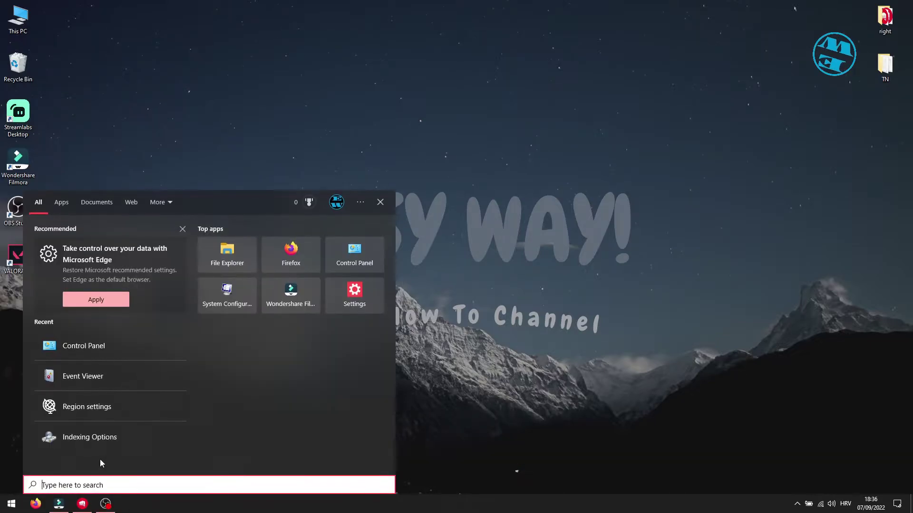
type("region")
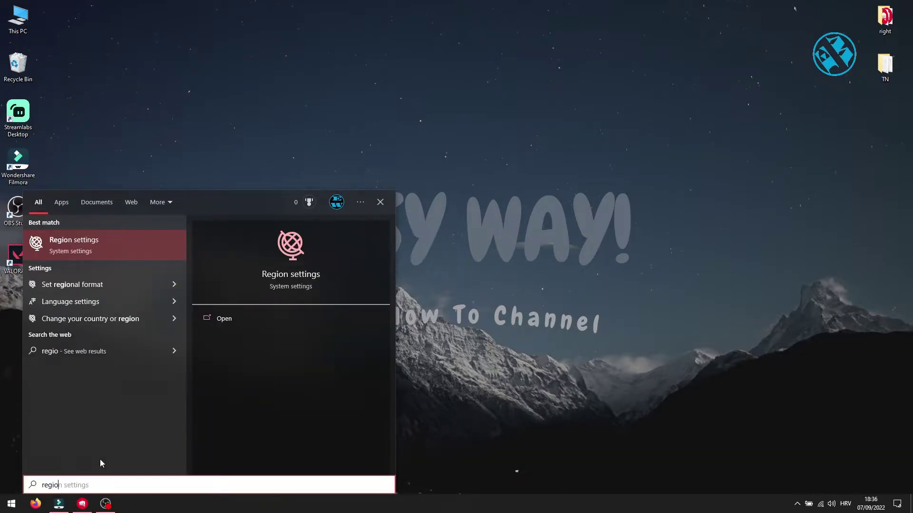
left_click(99, 249)
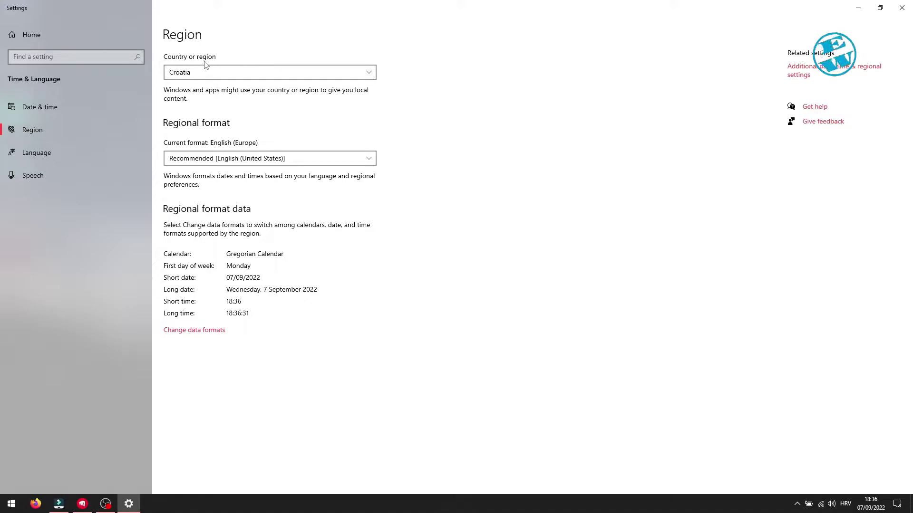
Step: Reselect Croatia in the Country or region list, then close Settings
left_click(227, 74)
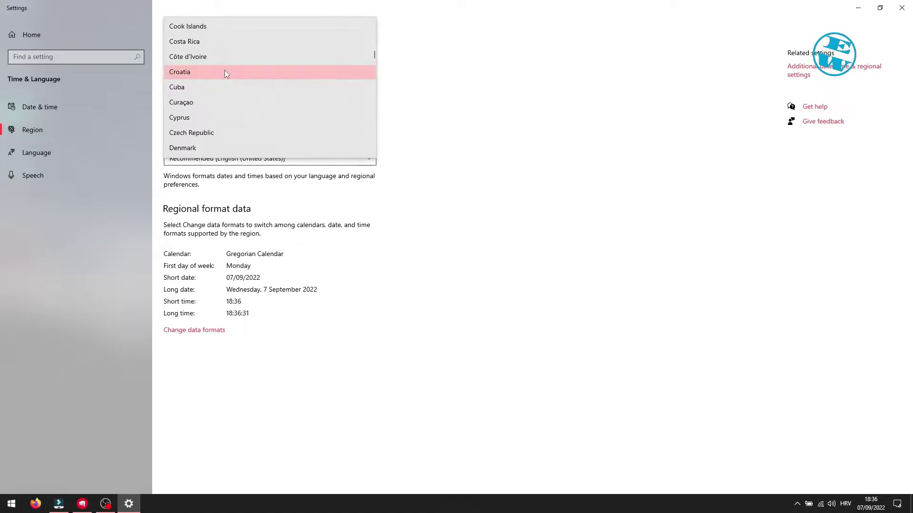
scroll(214, 122, "up", 1)
scroll(213, 122, "down", 3)
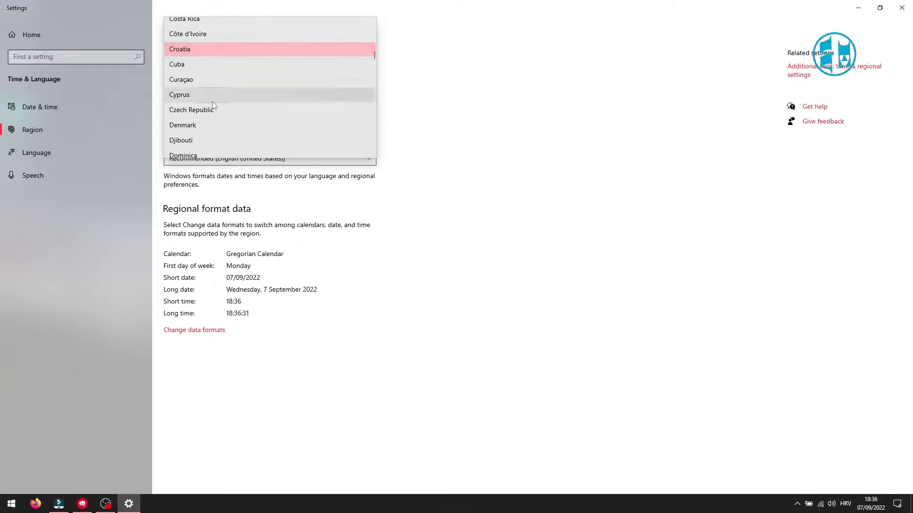
left_click(510, 221)
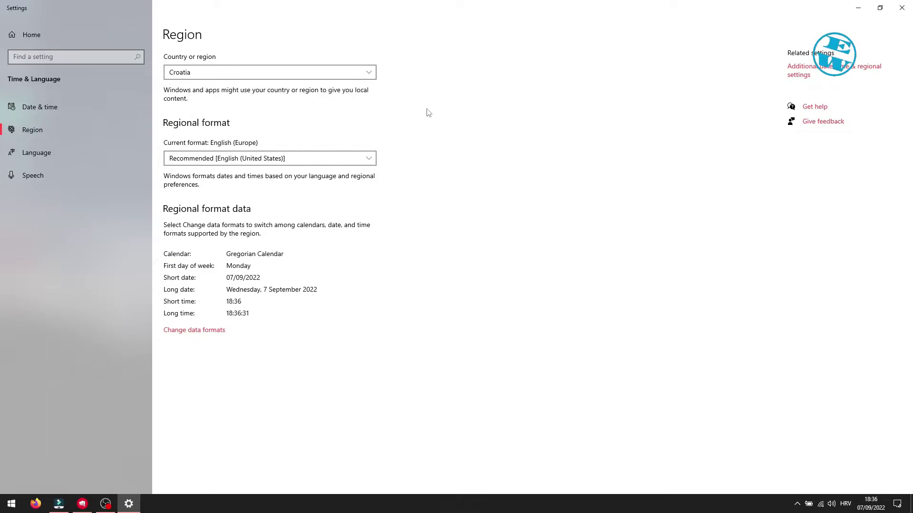
left_click(902, 10)
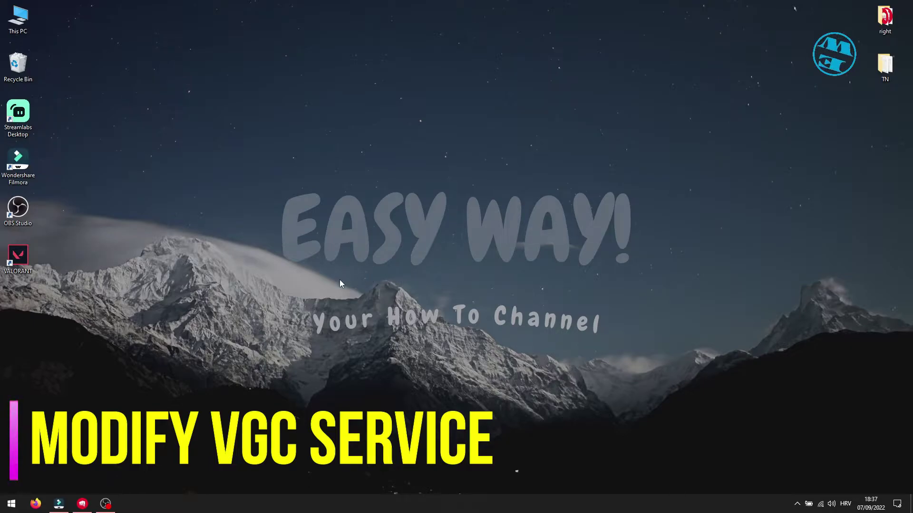
Step: Enter services.msc in the Run prompt opened from the power-user menu
right_click(5, 509)
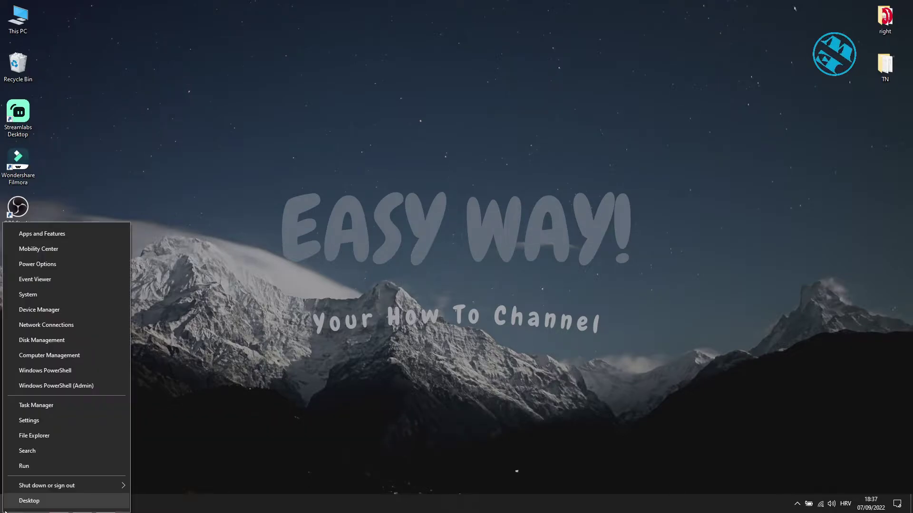
left_click(40, 468)
type("services.msc")
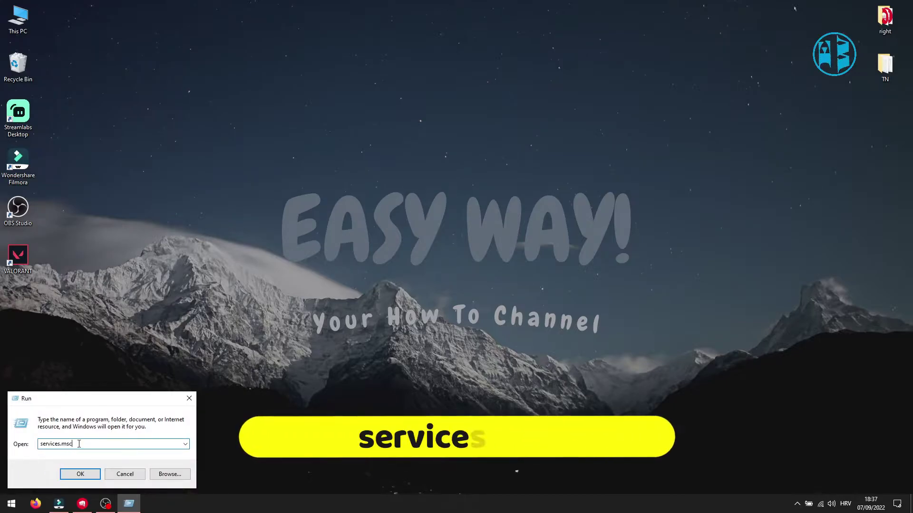
double_click(88, 444)
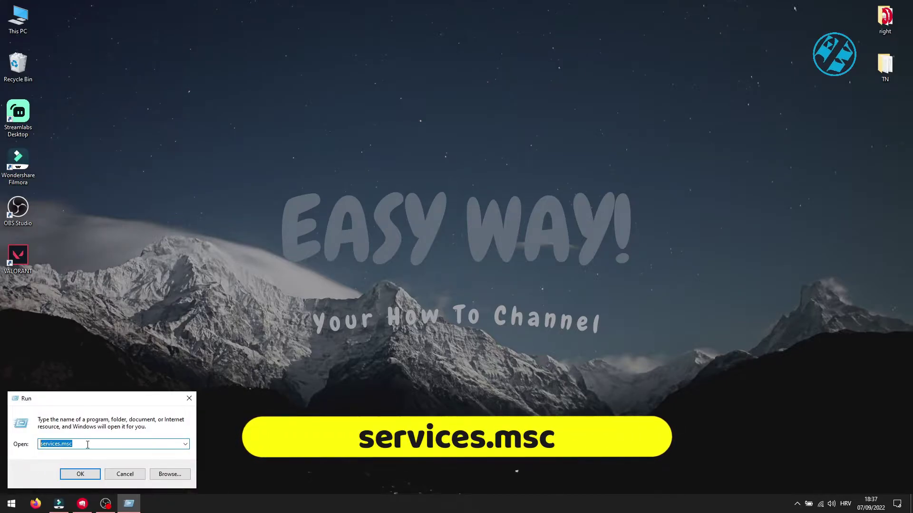
Step: Launch the Services console and open the vgc service's properties
key("Return")
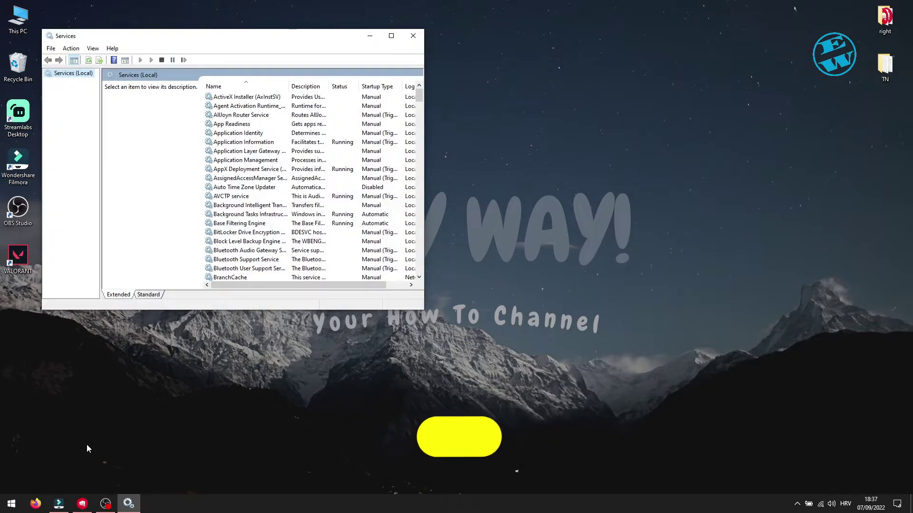
left_click_drag(214, 44, 405, 54)
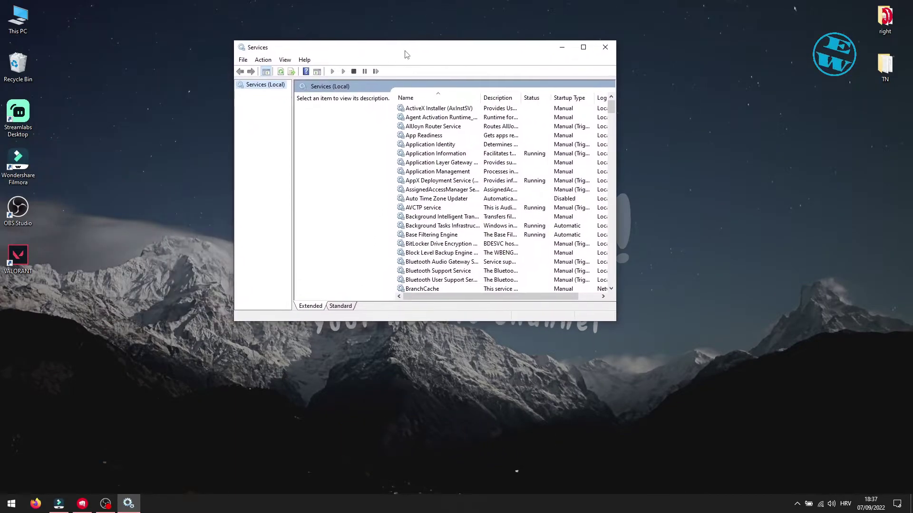
left_click(432, 172)
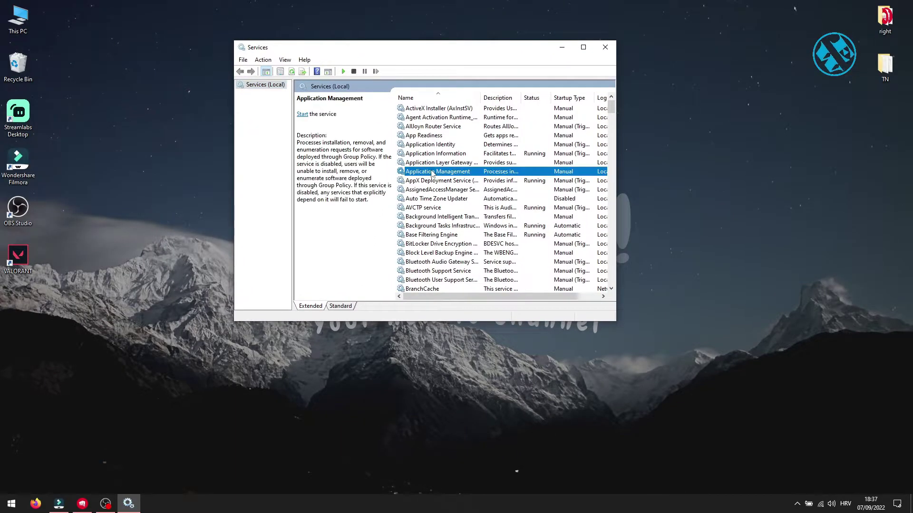
key("v")
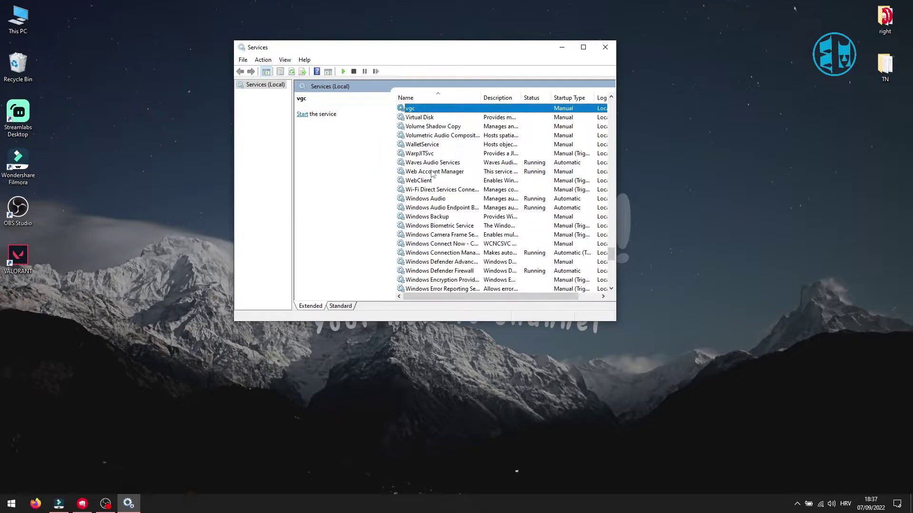
double_click(415, 110)
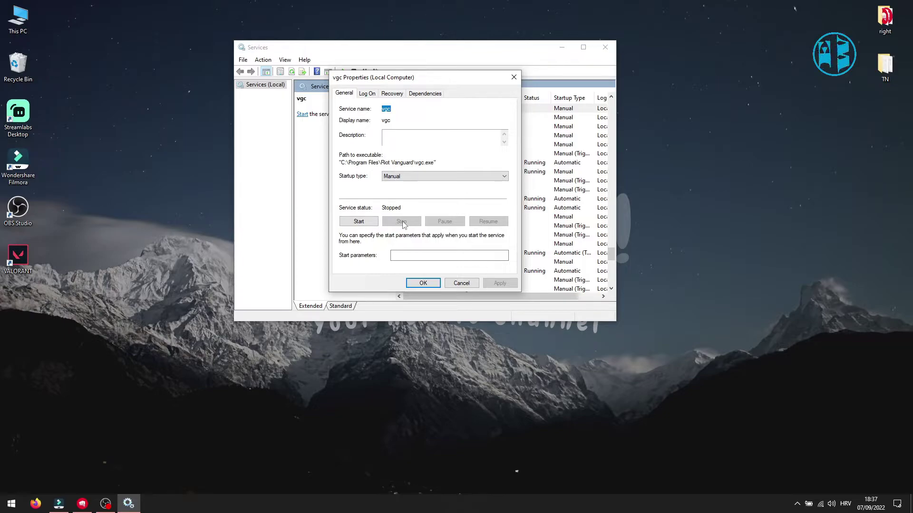
Step: Set vgc to Automatic startup, start it, apply, and close Services
left_click(414, 179)
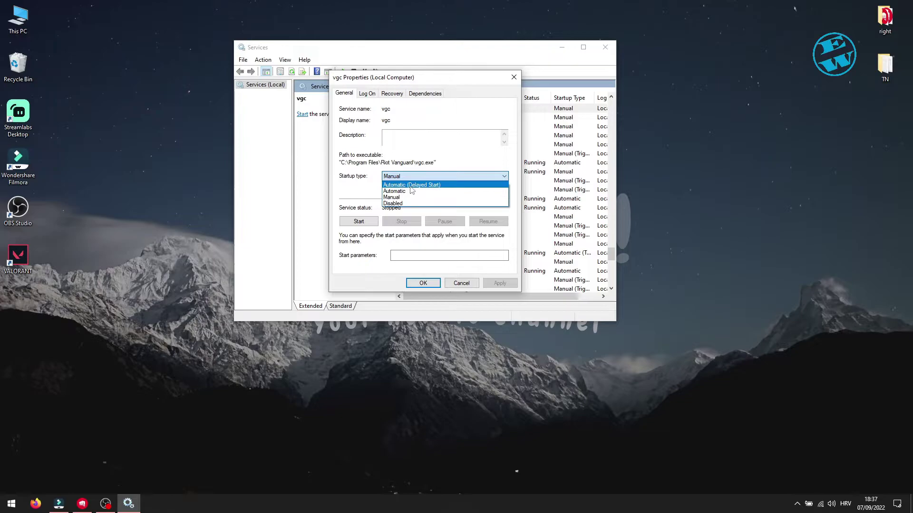
left_click(398, 191)
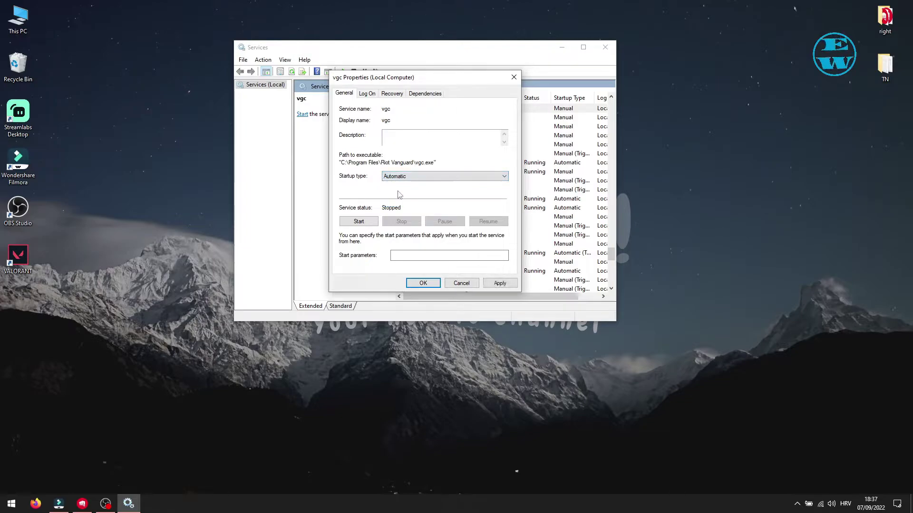
left_click(359, 221)
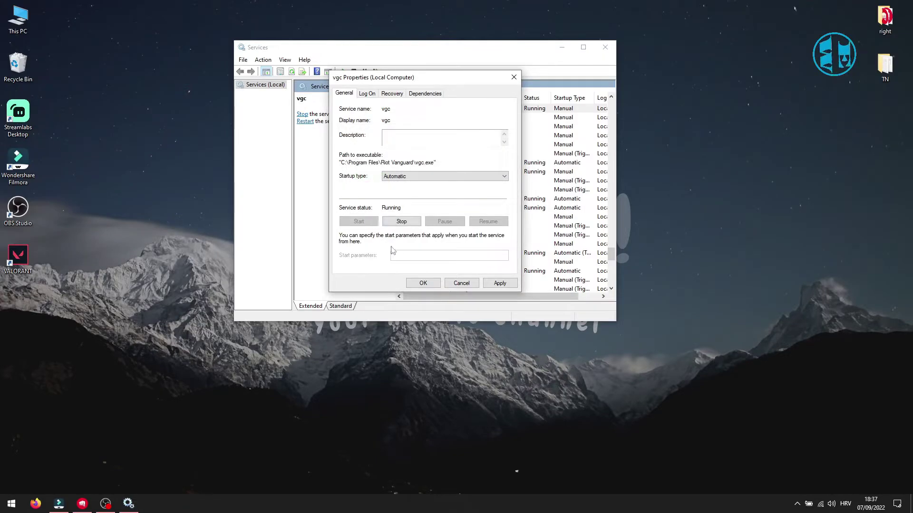
left_click(497, 284)
left_click(423, 284)
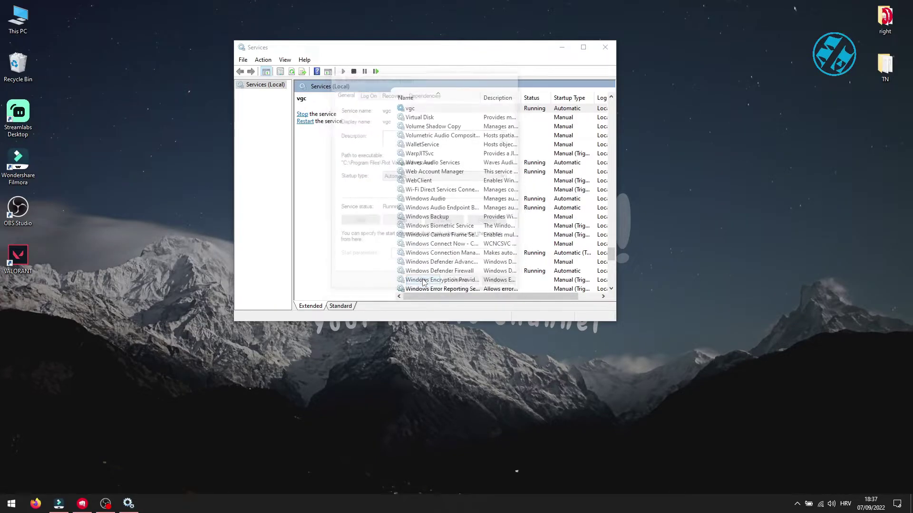
left_click(605, 47)
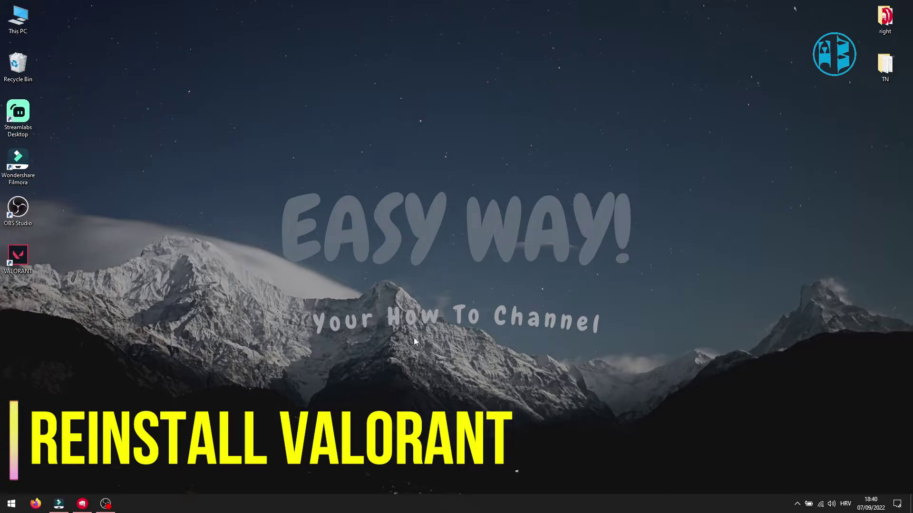
Step: End the Vanguard user-mode service process in Task Manager, then close Task Manager
right_click(461, 504)
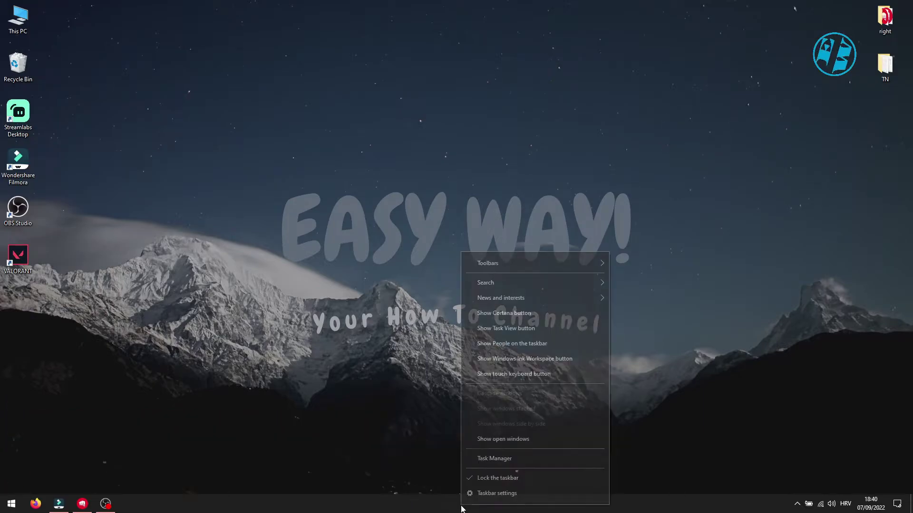
left_click(489, 459)
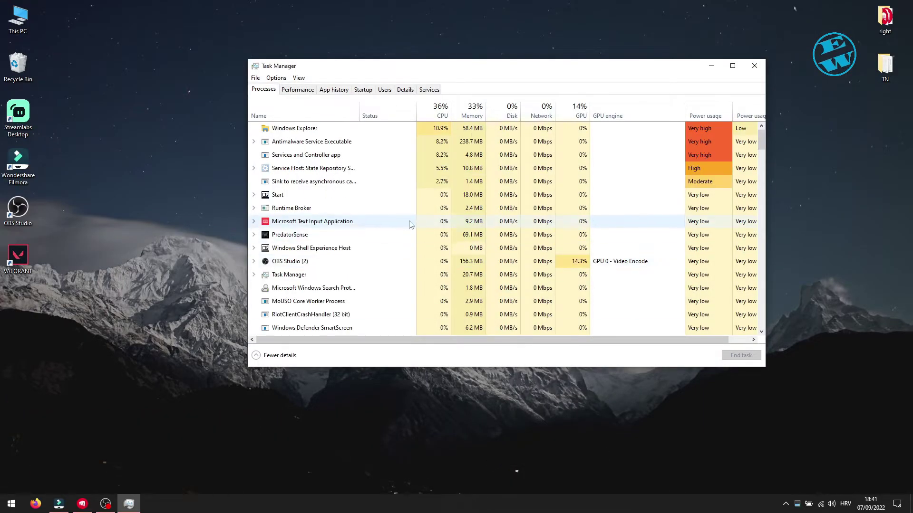
scroll(409, 229, "down", 8)
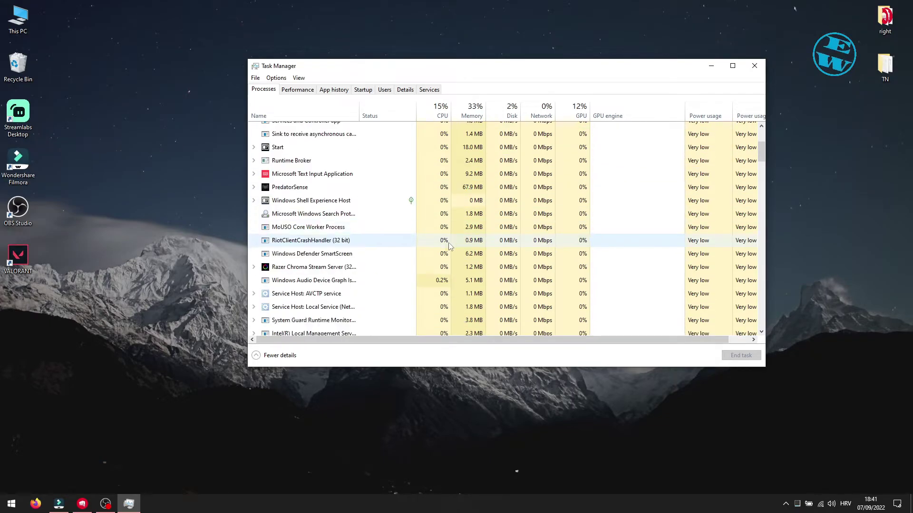
scroll(402, 243, "down", 10)
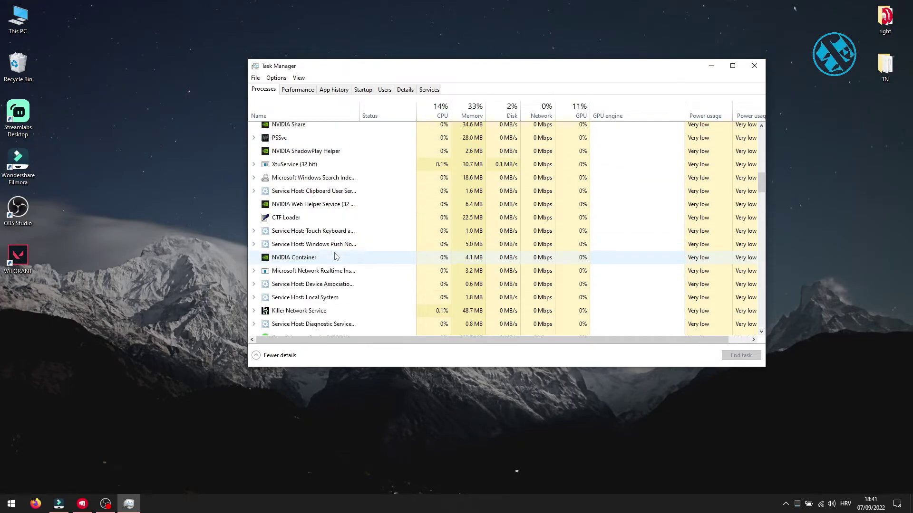
scroll(335, 256, "down", 10)
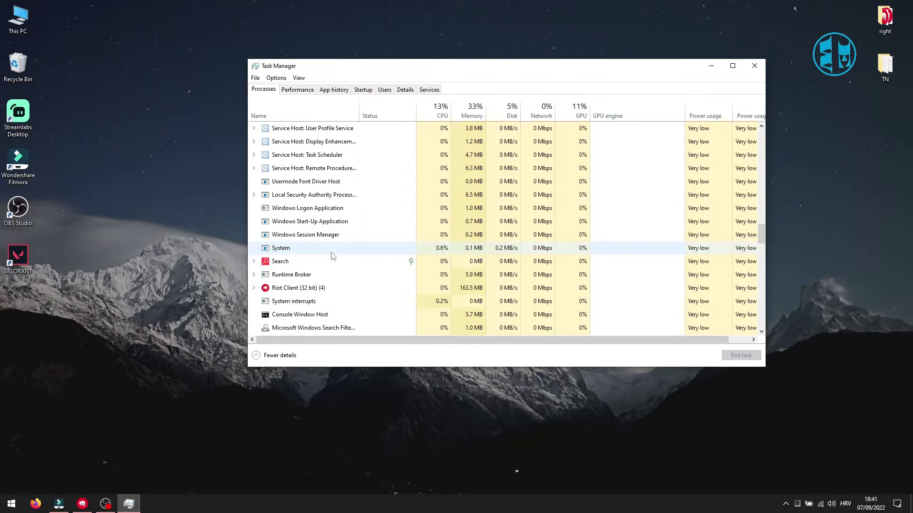
scroll(277, 270, "down", 3)
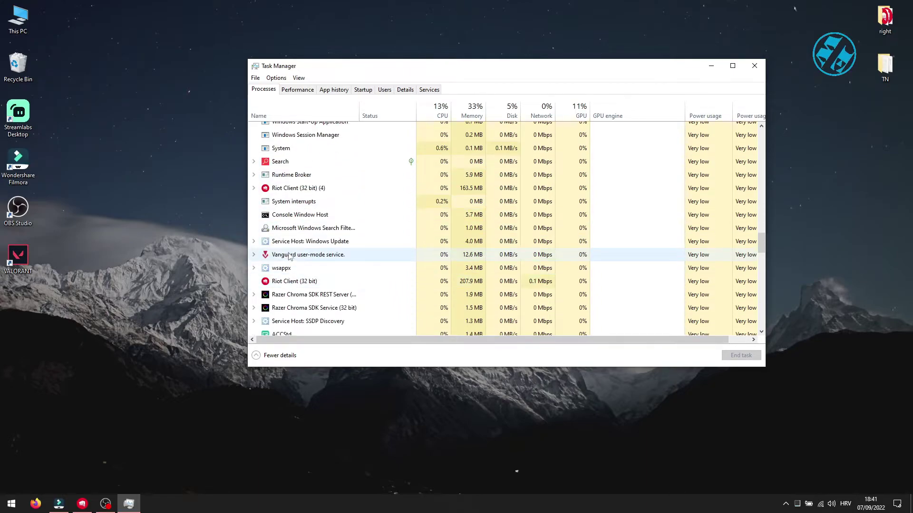
right_click(298, 259)
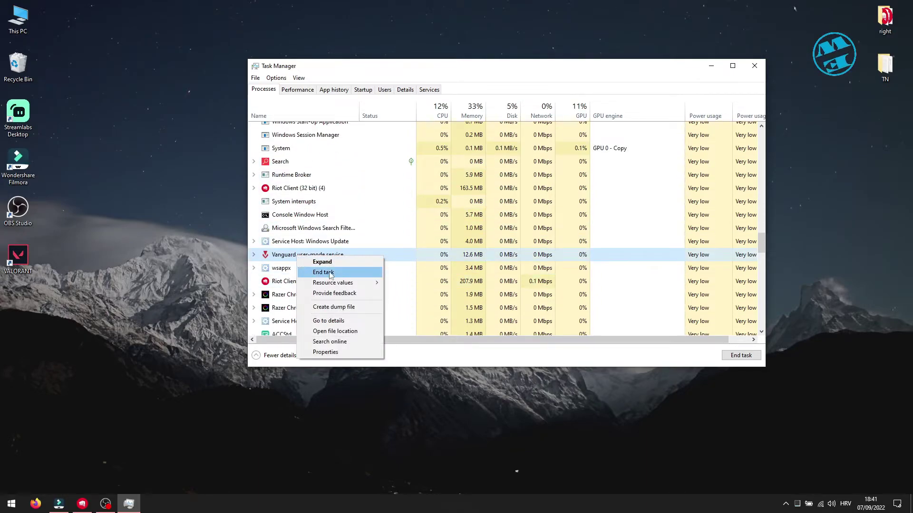
left_click(758, 66)
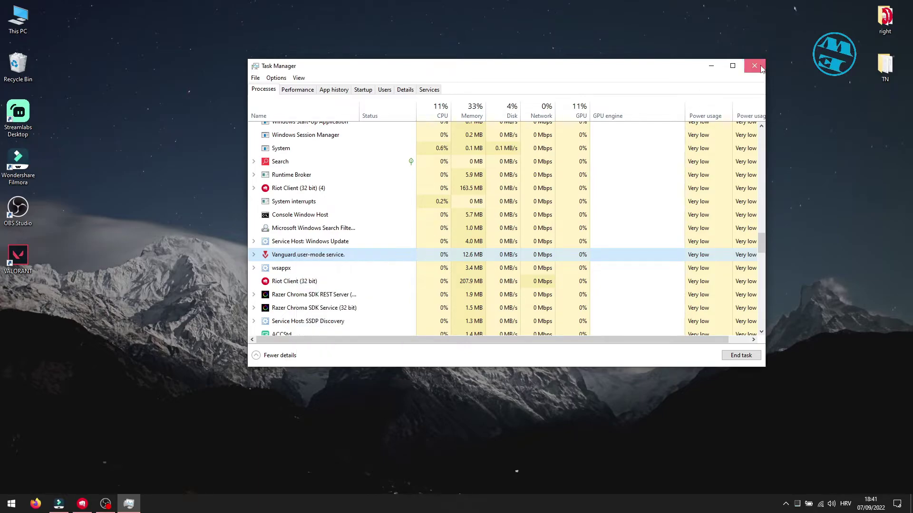
left_click(758, 65)
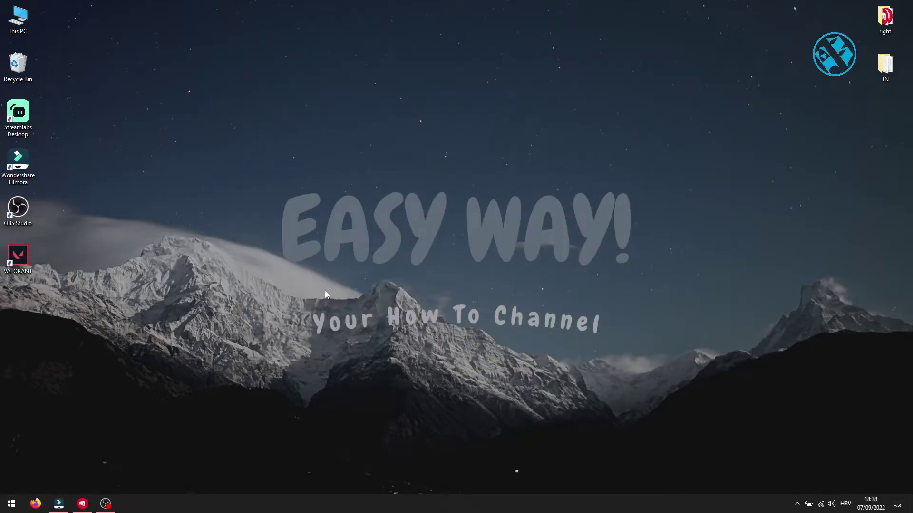
Step: Open Apps & features, filter the list with 'valo', and select the VALORANT entry
left_click(12, 504)
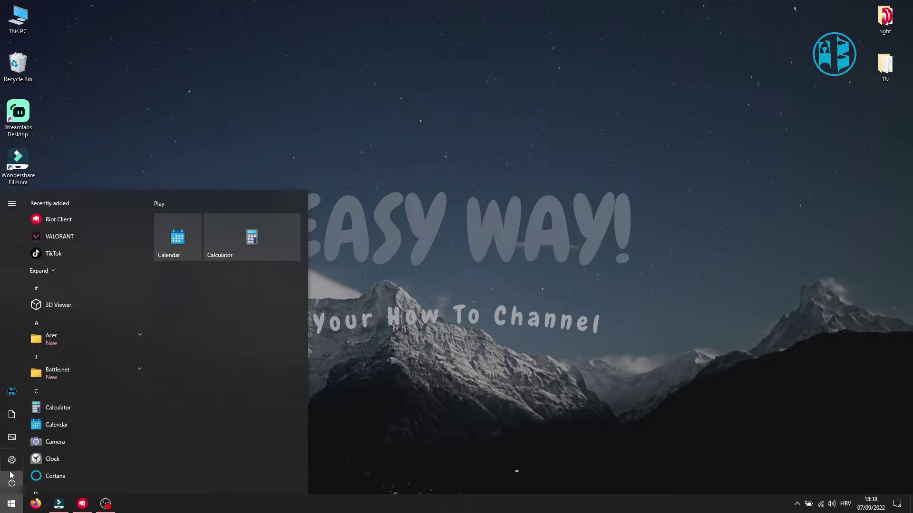
left_click(12, 460)
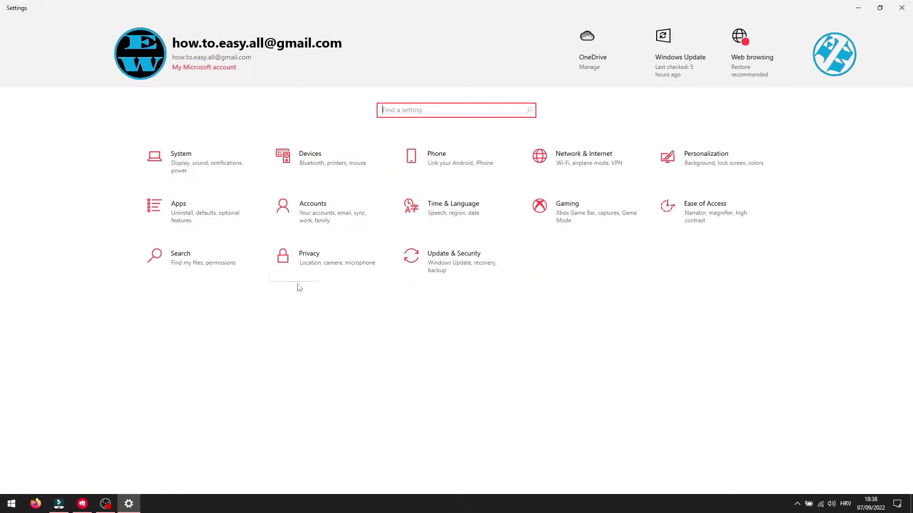
left_click(193, 209)
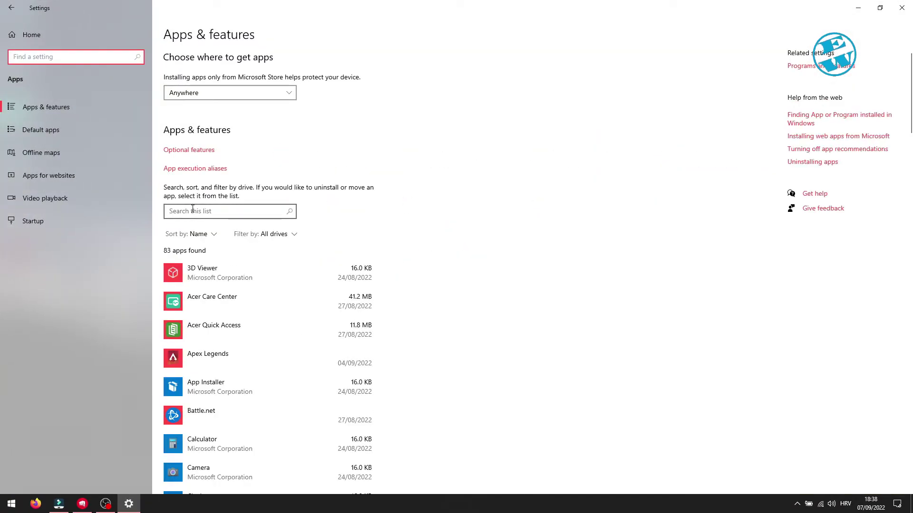
left_click(221, 210)
type("valo")
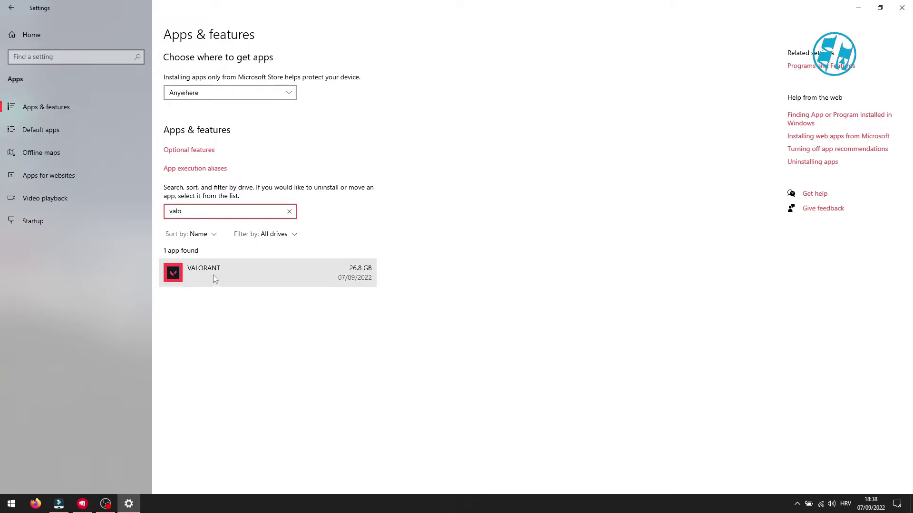
left_click(228, 276)
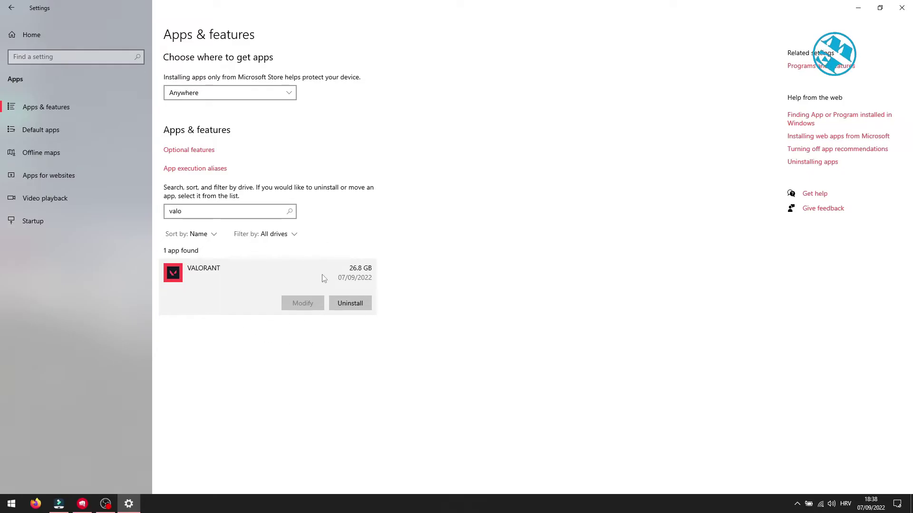
Step: Check that Windows Update under Update & Security reports up to date, then close Settings
left_click(12, 9)
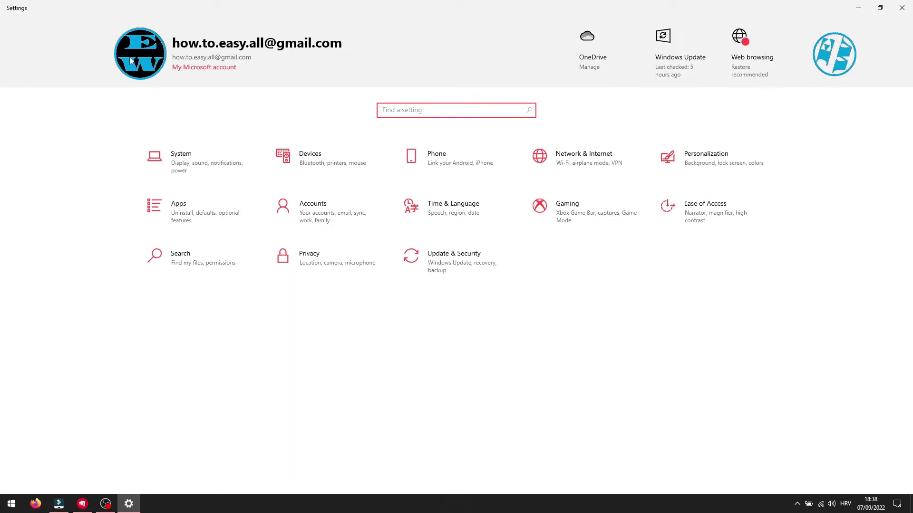
left_click(452, 261)
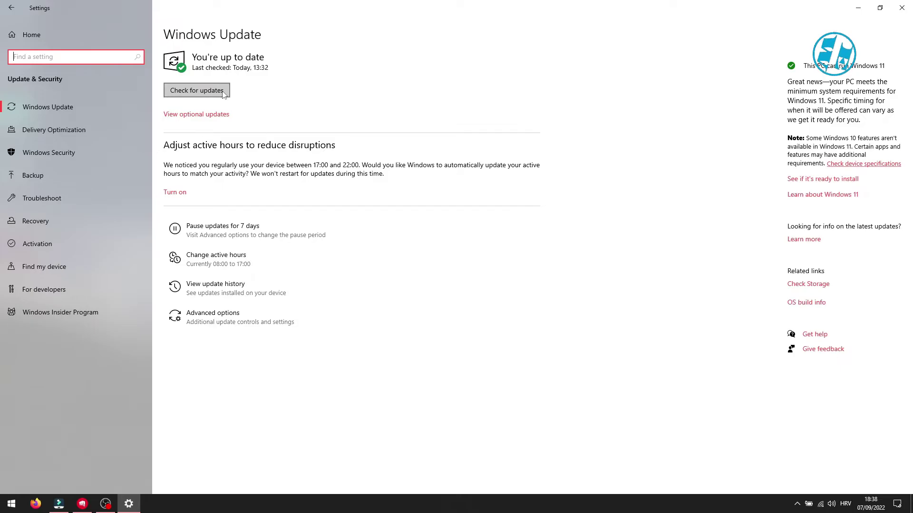
left_click(901, 8)
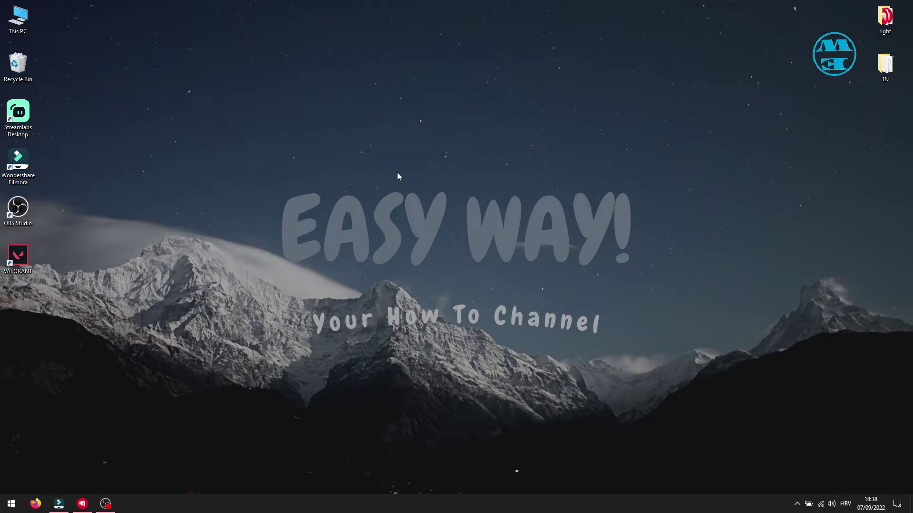
left_click(84, 504)
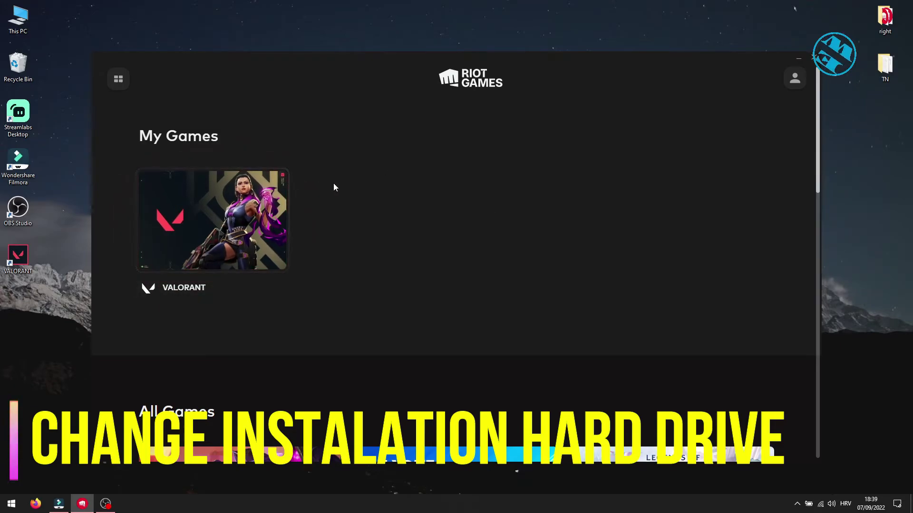
double_click(18, 17)
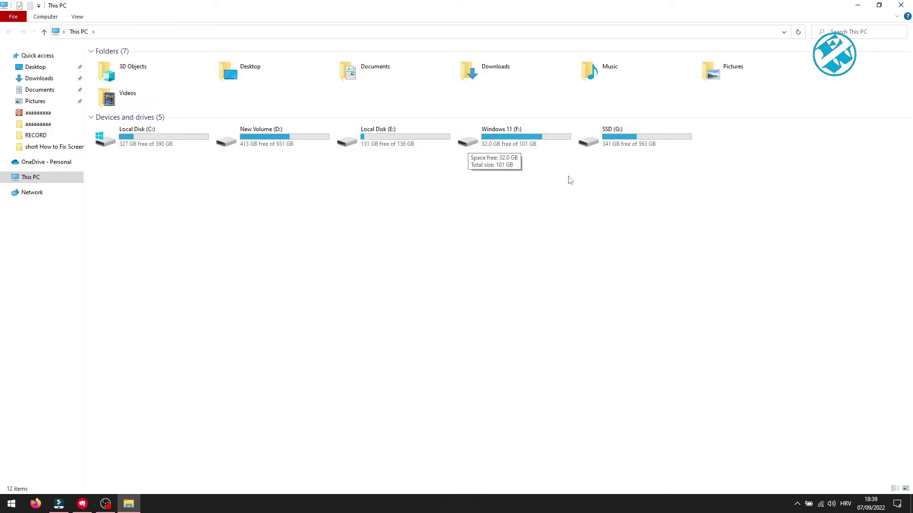
left_click(902, 6)
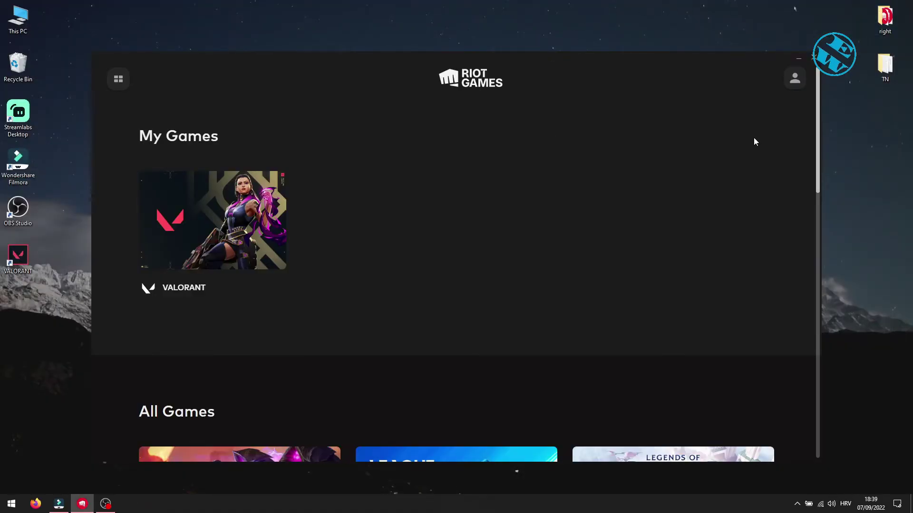
left_click(798, 58)
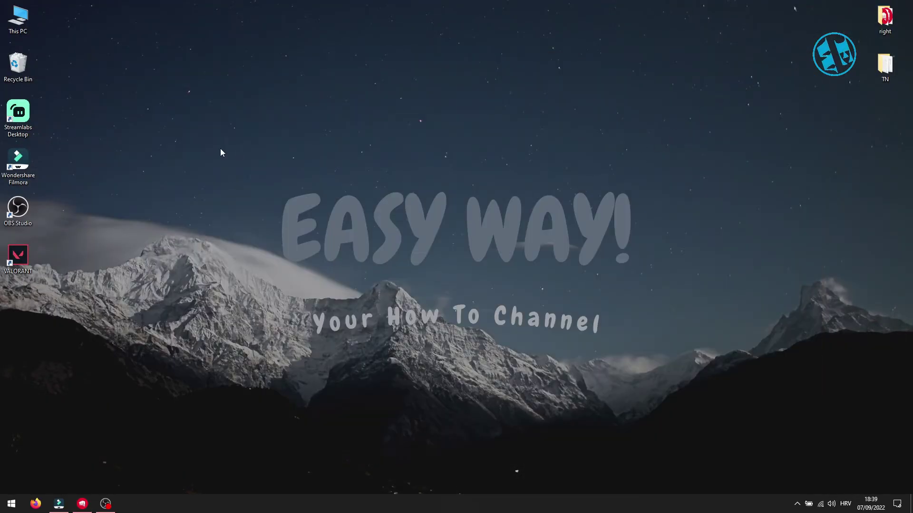